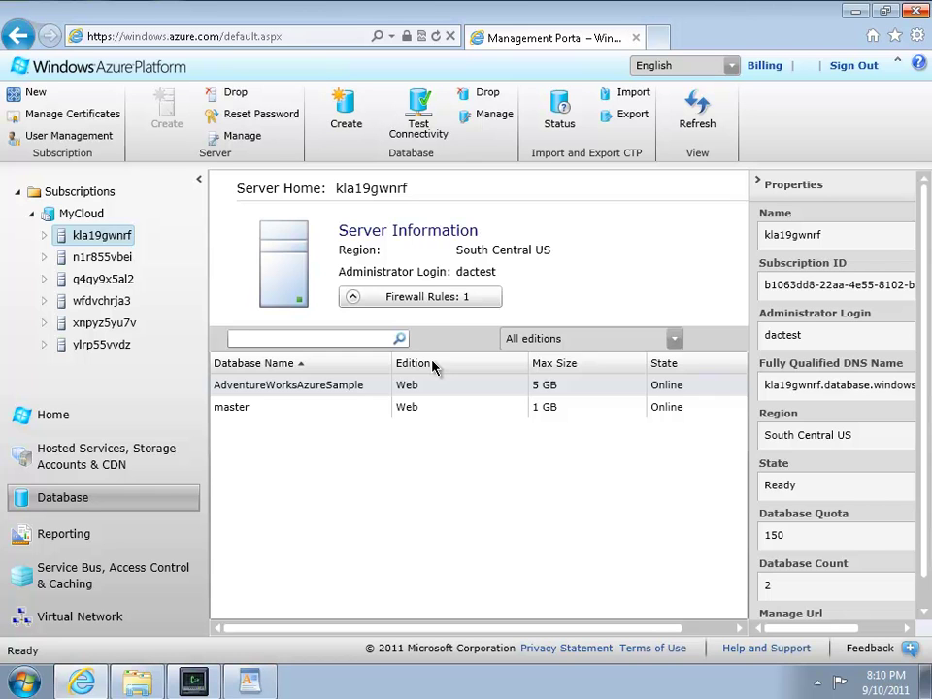
Step: Check the firewall rules of the server kla19gwnrf and collapse the list again
left_click(353, 297)
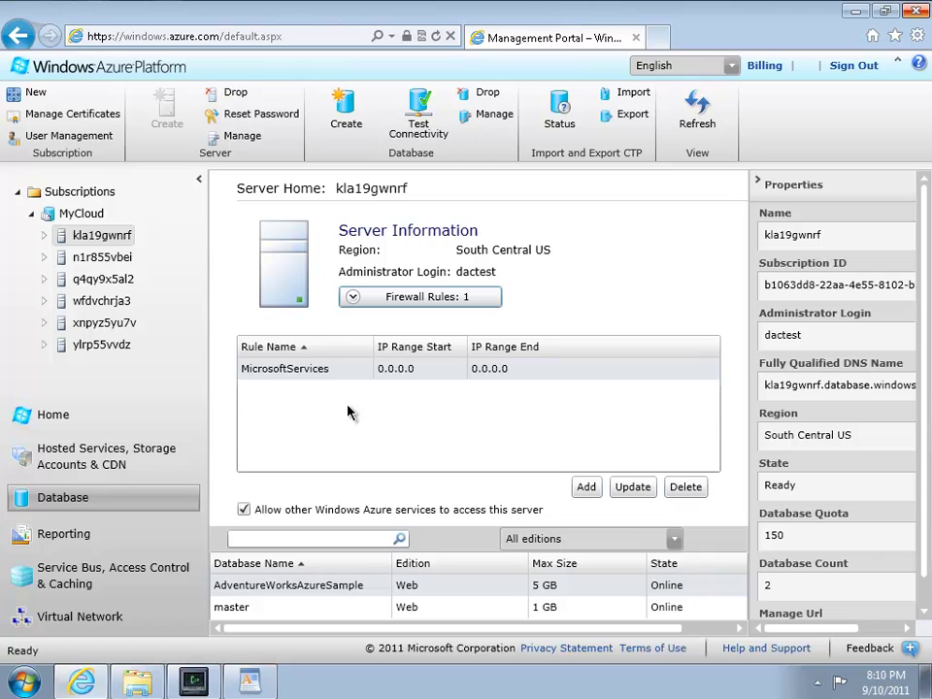
left_click(352, 297)
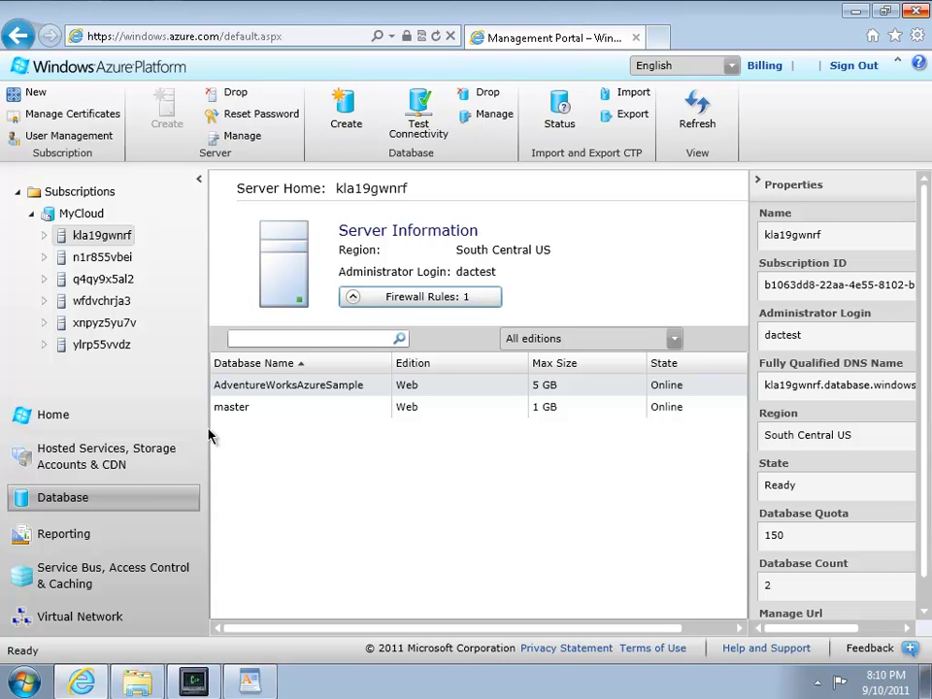
Step: Create a new storage account with the URL thedacguy in the South Central US region under the MyCloud subscription
left_click(163, 466)
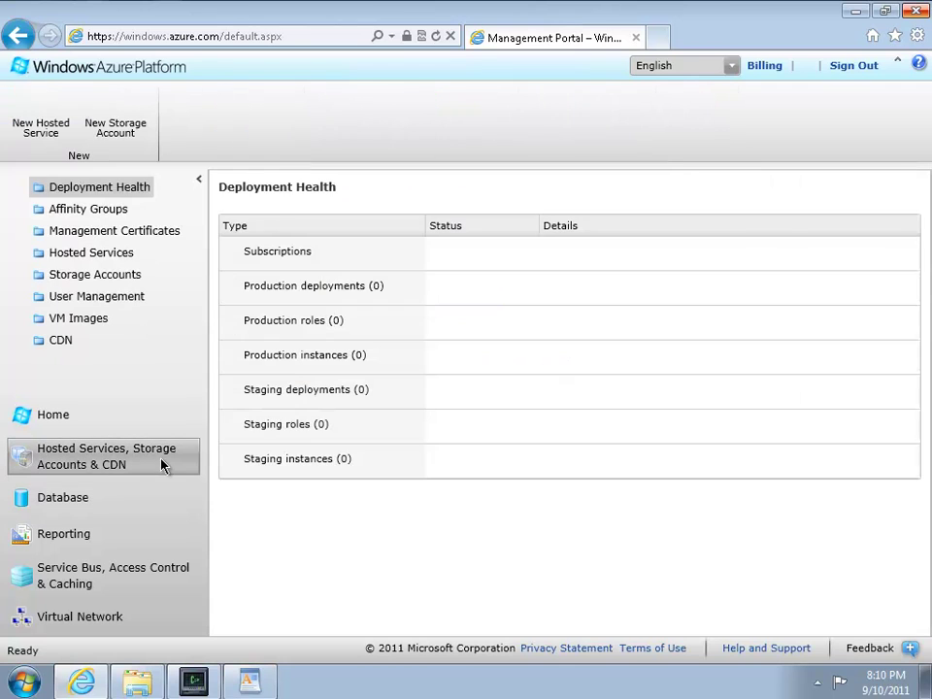
left_click(124, 144)
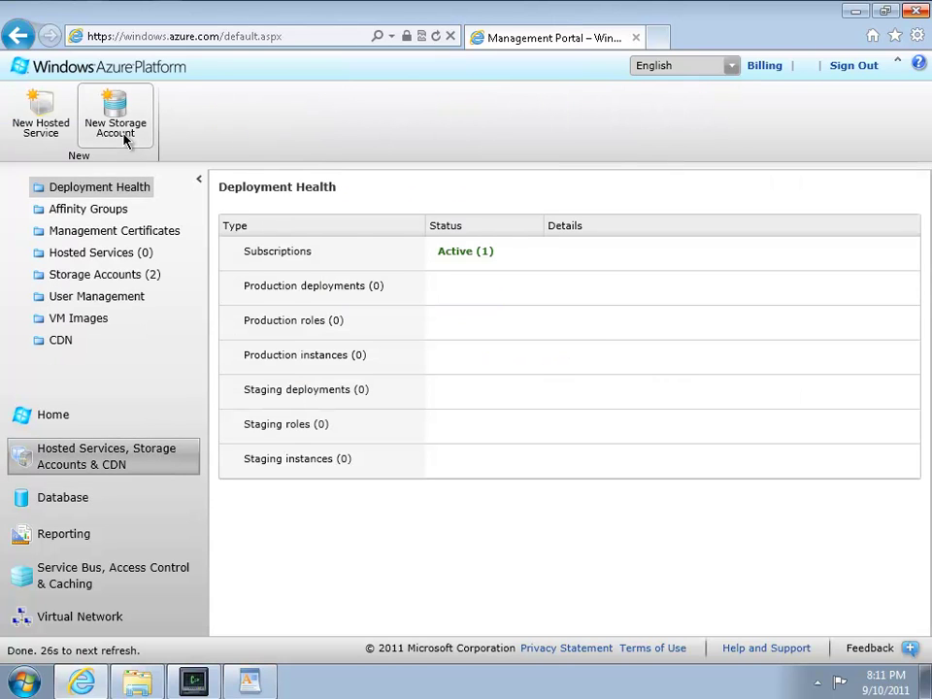
type("thedacguy")
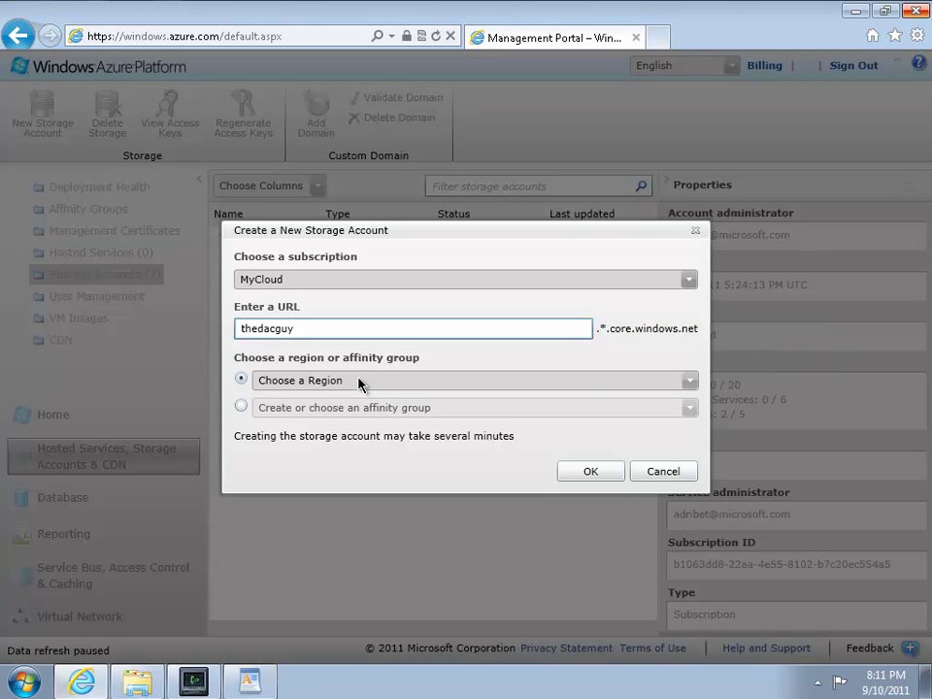
left_click(361, 381)
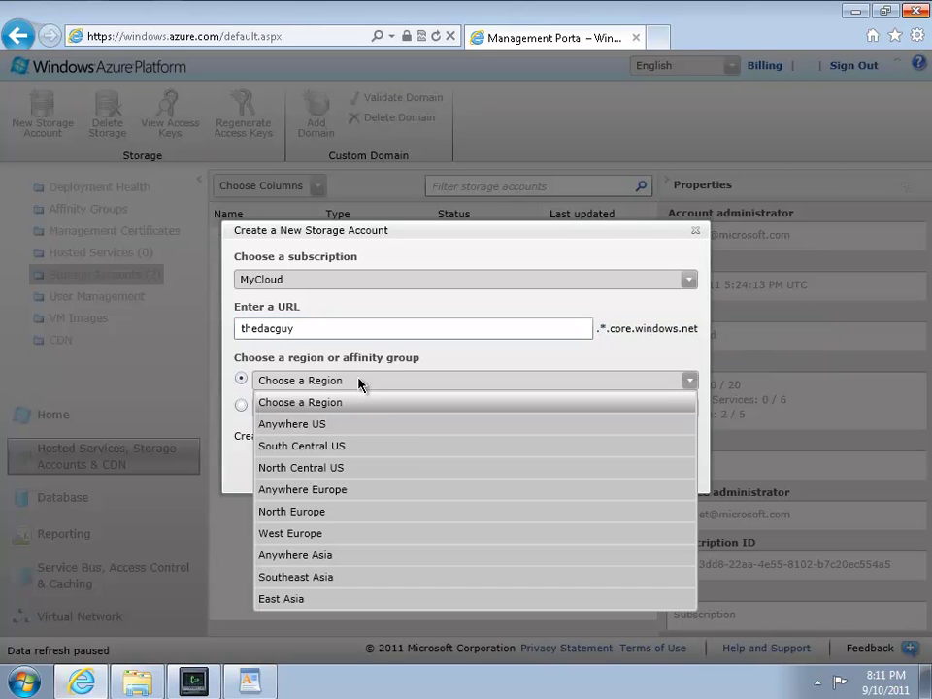
left_click(407, 452)
left_click(585, 477)
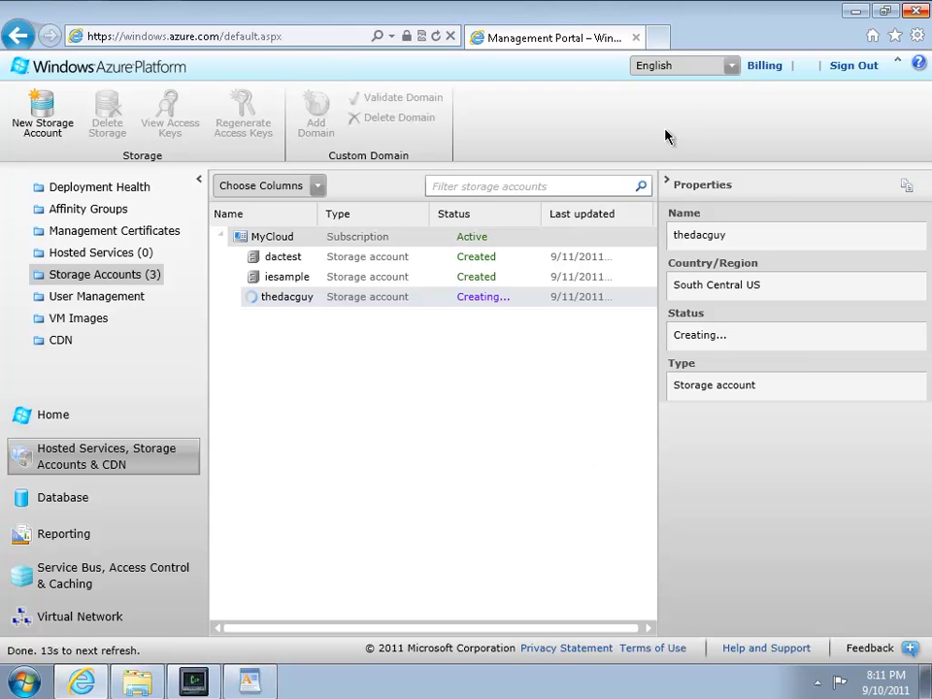
Step: Search the web for "azure storage explorer" in a new browser tab and open the tool's CodePlex project page
key("ctrl+t")
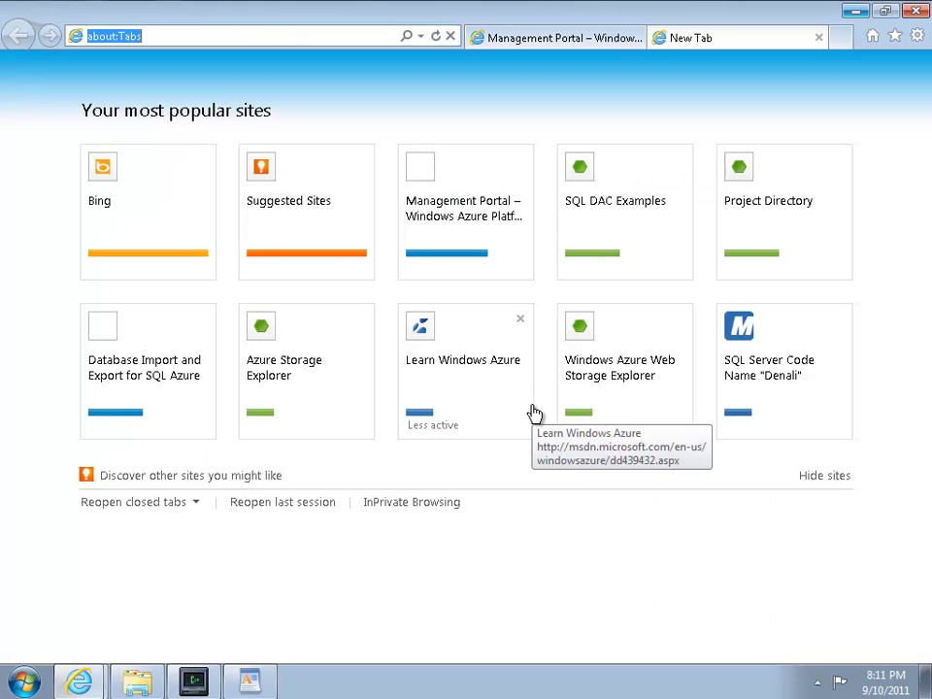
type("? azure ")
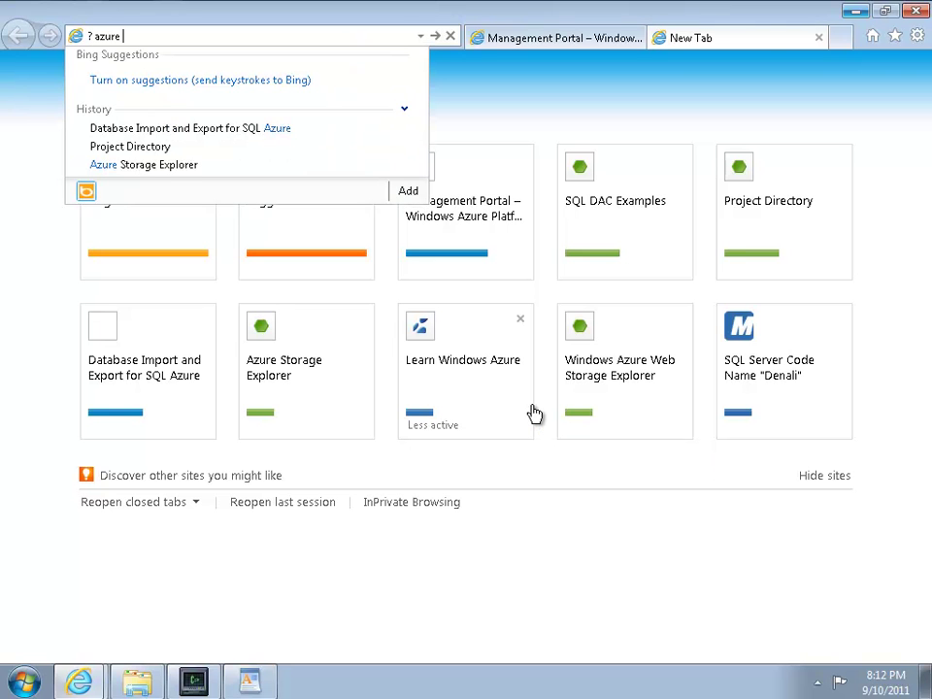
type("storage exp")
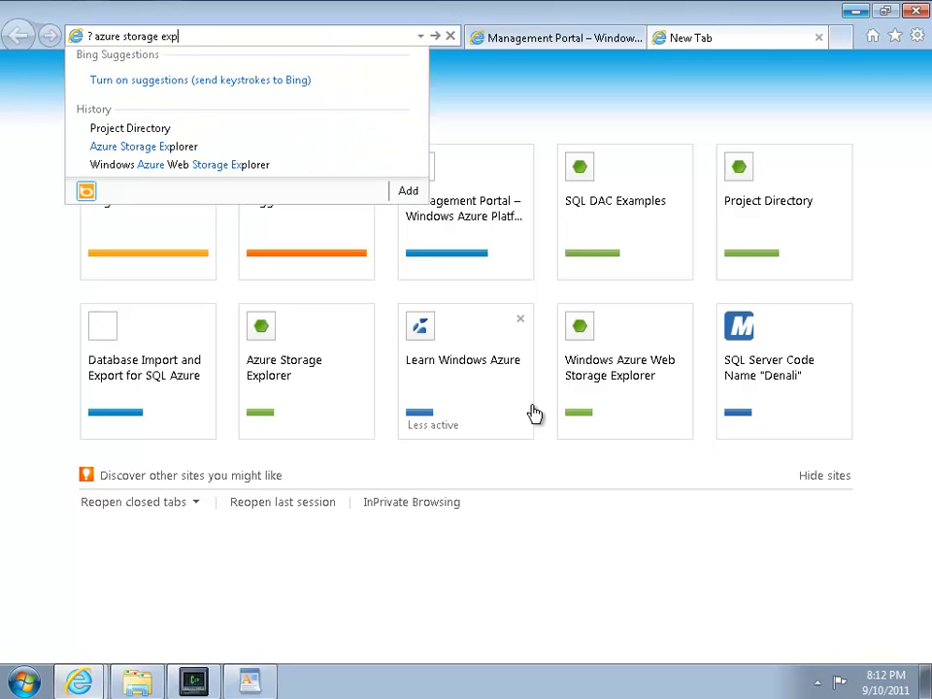
type("lore")
key("Return")
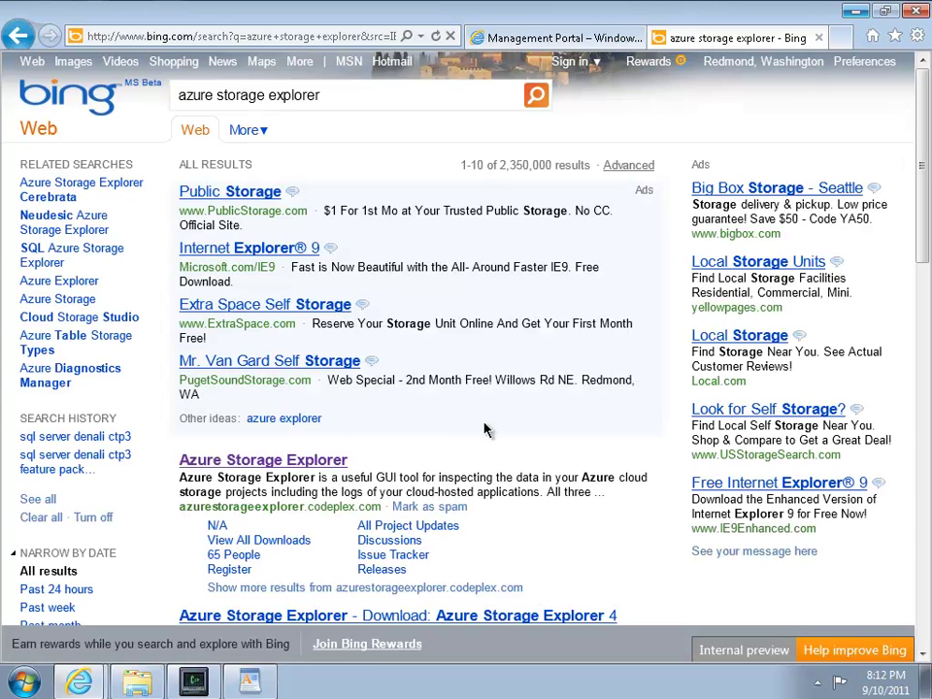
left_click(312, 467)
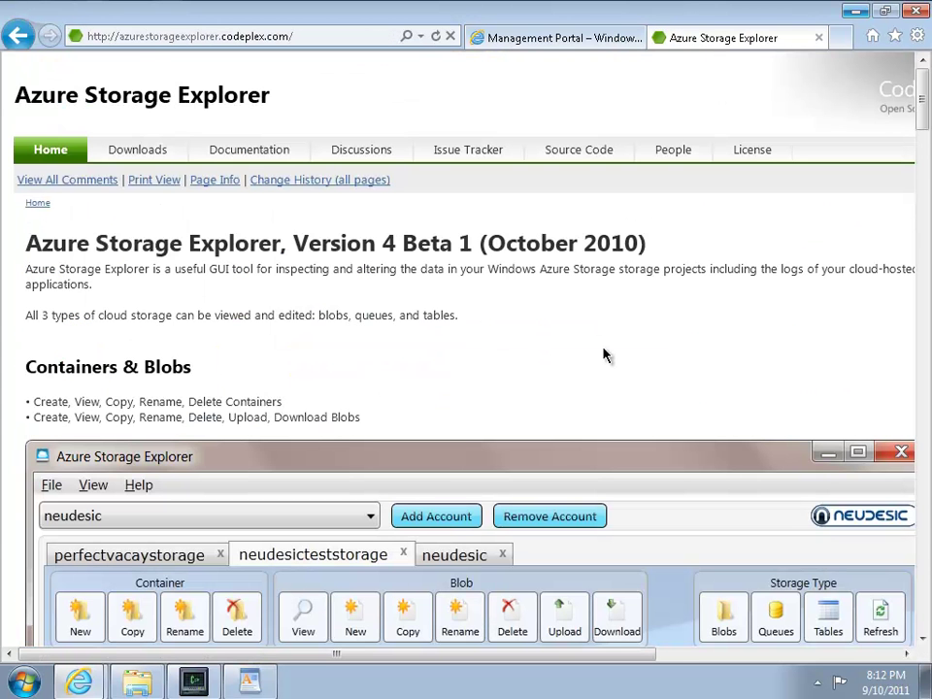
Step: Download Azure Storage Explorer 4 from its project page, accepting the licence, and run the installer
left_click_drag(530, 655, 818, 624)
left_click(736, 280)
left_click(638, 516)
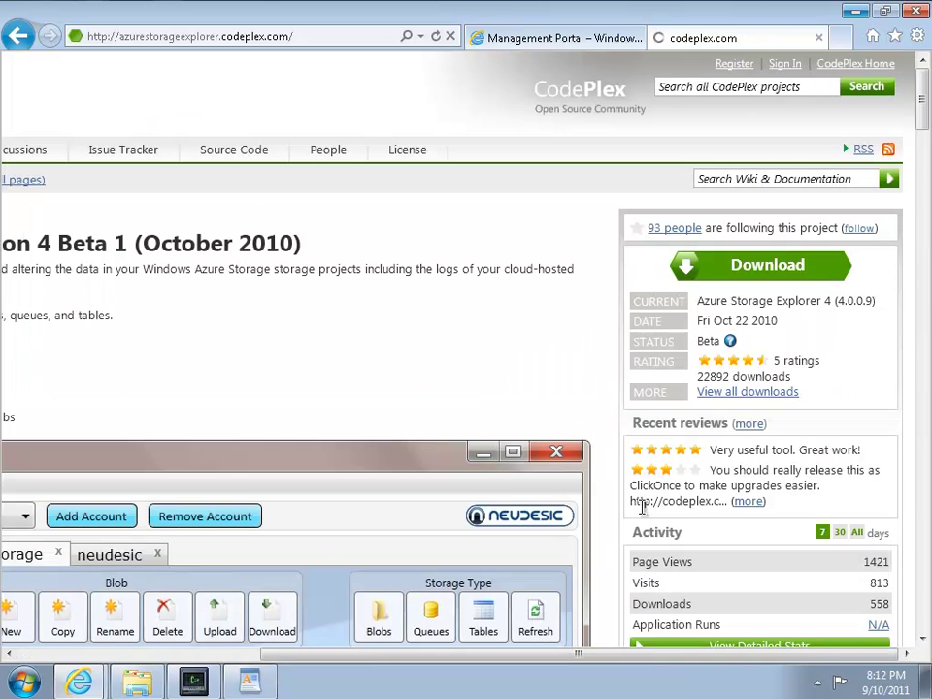
left_click(650, 648)
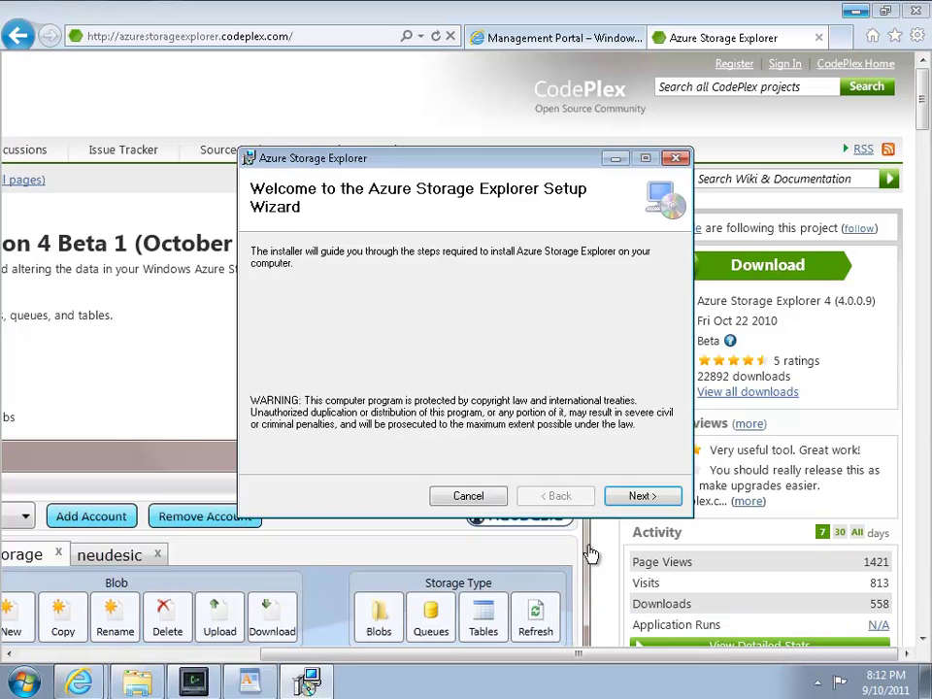
Step: Install Azure Storage Explorer with the setup wizard's default settings and close the wizard
left_click(626, 501)
left_click(626, 501)
left_click(626, 501)
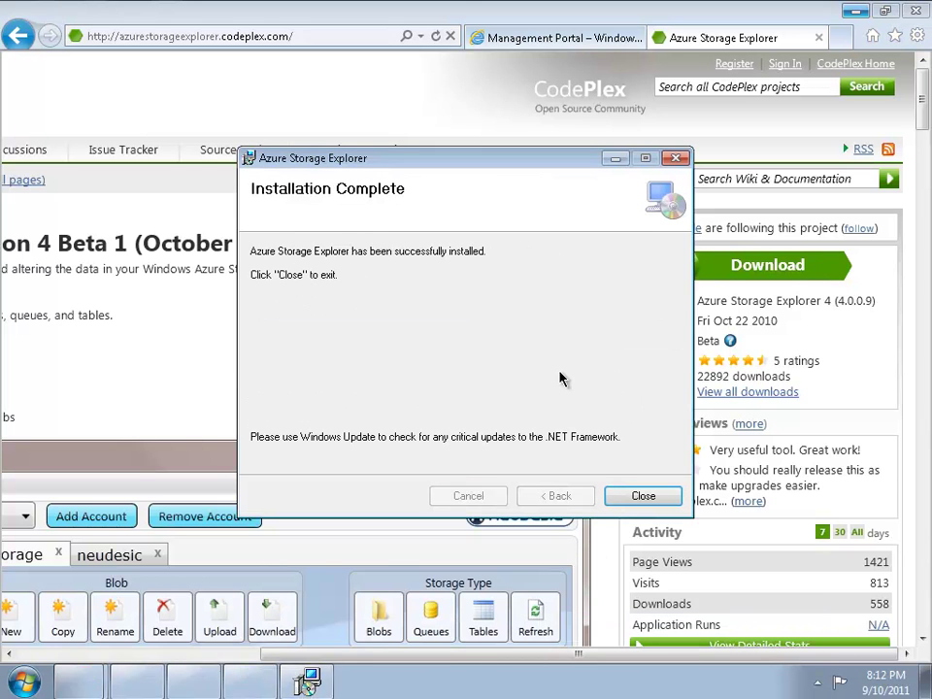
left_click(629, 497)
Step: Launch Azure Storage Explorer from the Neudesic program folder
left_click(24, 683)
left_click(98, 603)
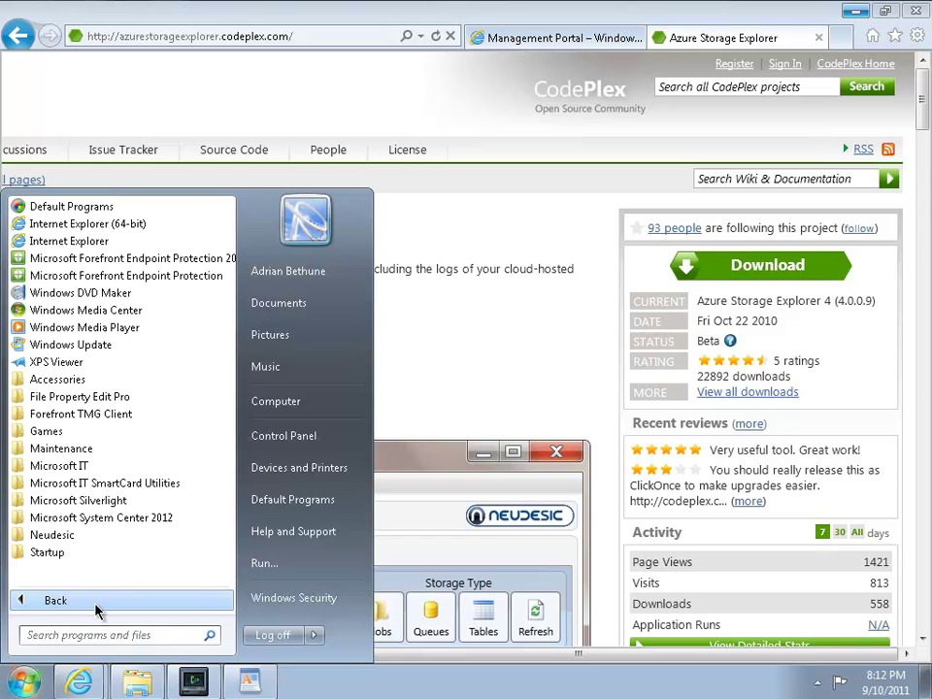
left_click(133, 535)
left_click(131, 553)
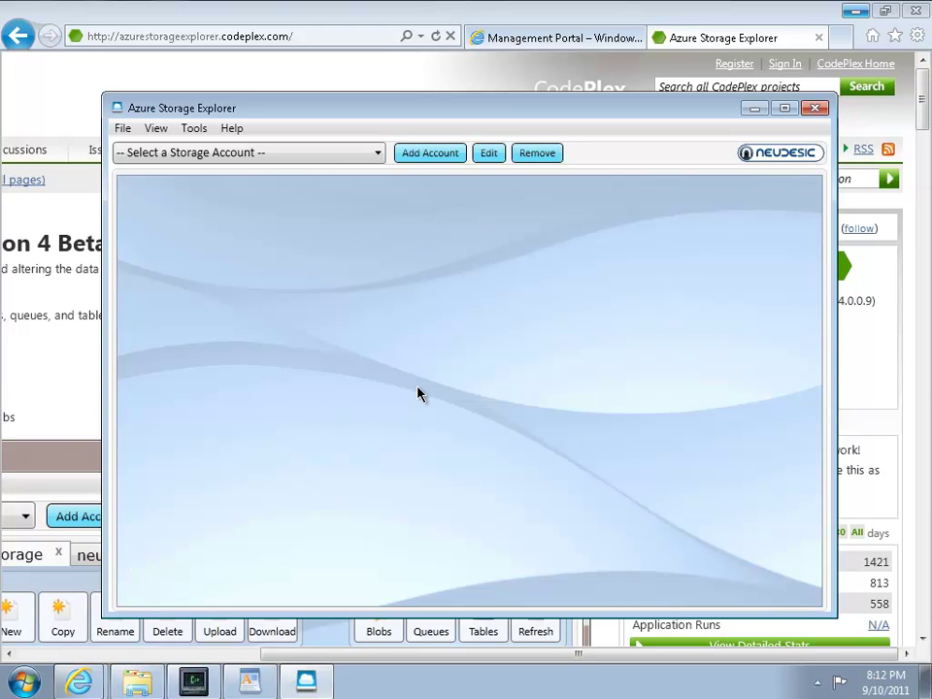
Step: Close the project page and copy the primary access key of the thedacguy storage account in the management portal
left_click(818, 37)
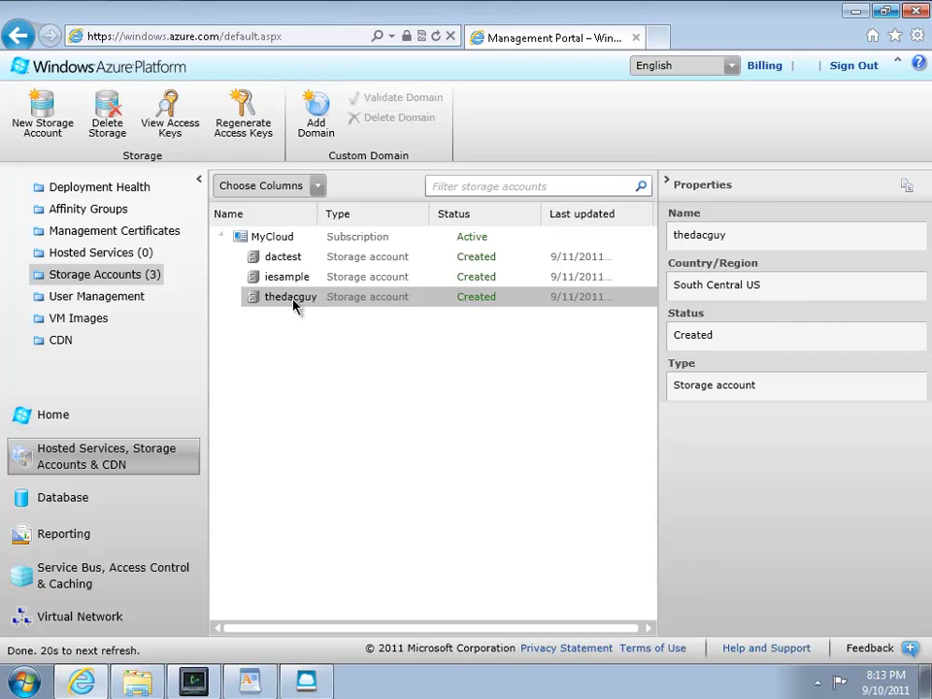
left_click(294, 277)
left_click(294, 296)
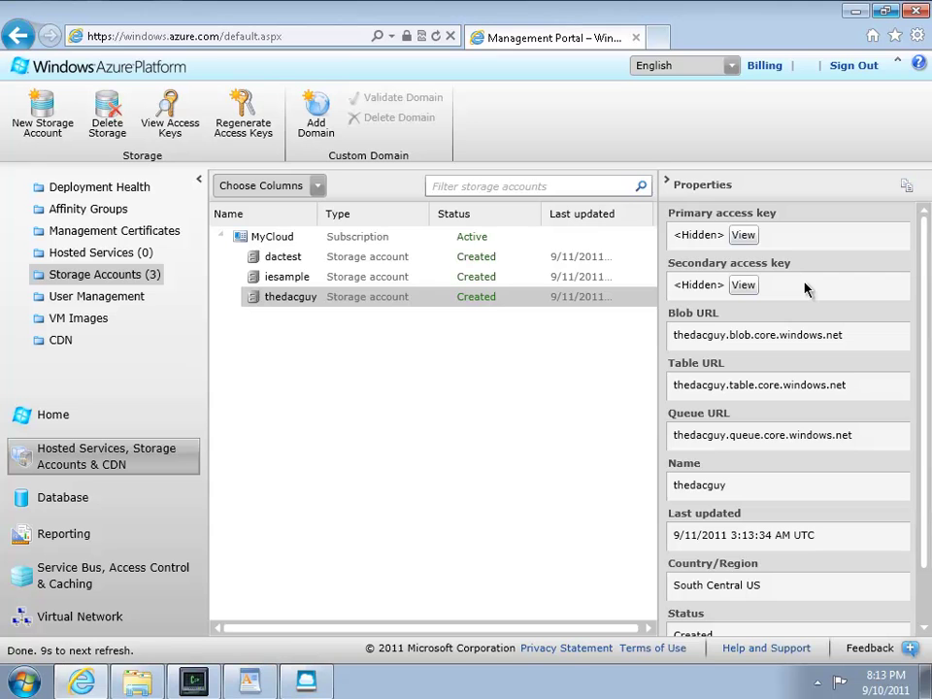
left_click(743, 236)
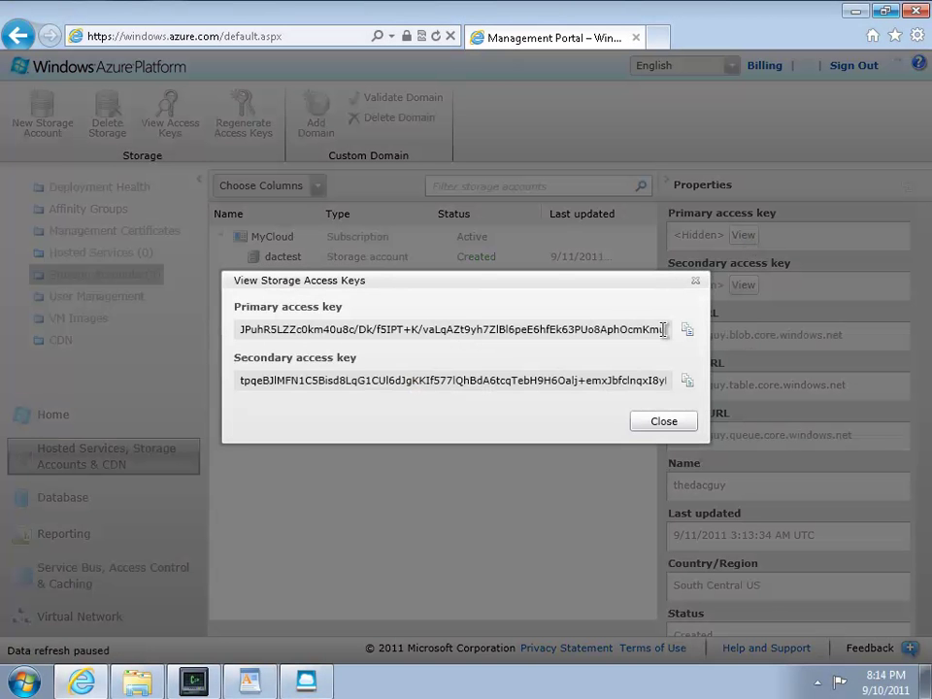
left_click(686, 334)
left_click(663, 423)
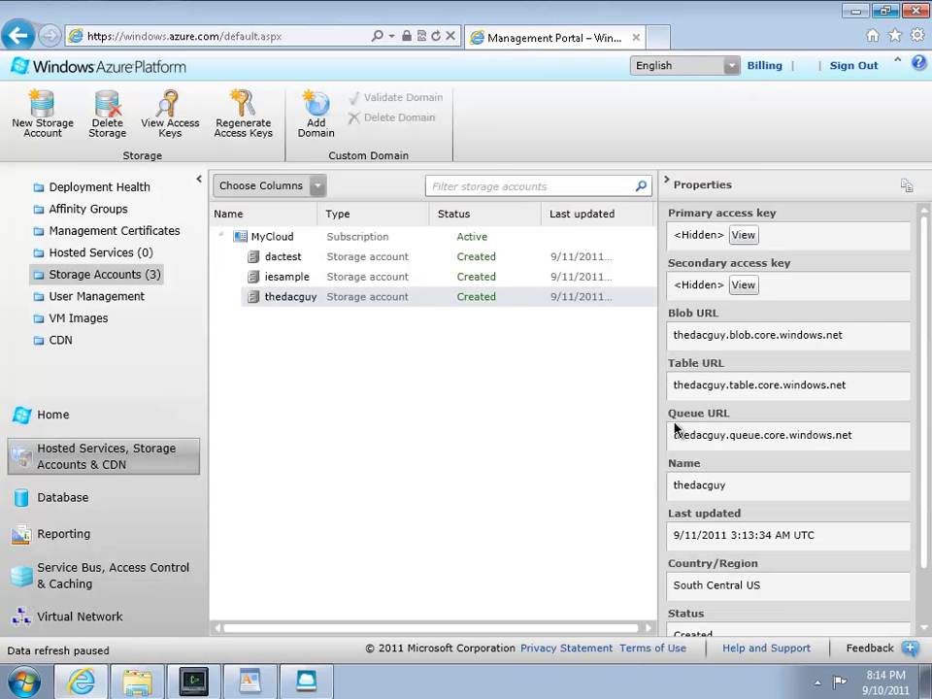
Step: Switch to Azure Storage Explorer and begin adding a storage account, entering thedacguy as its name
left_click(308, 682)
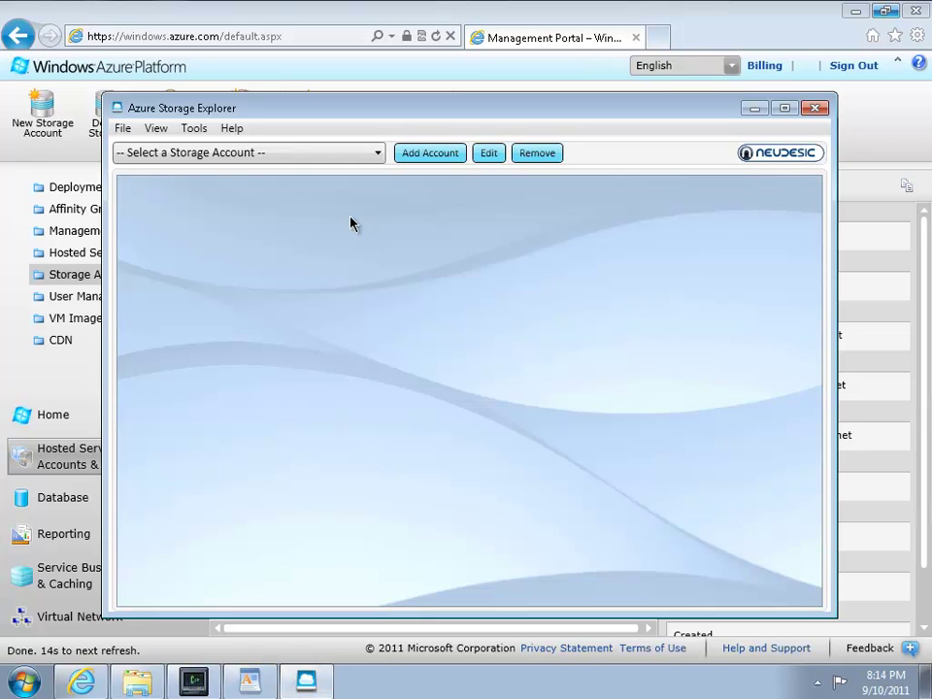
left_click(448, 152)
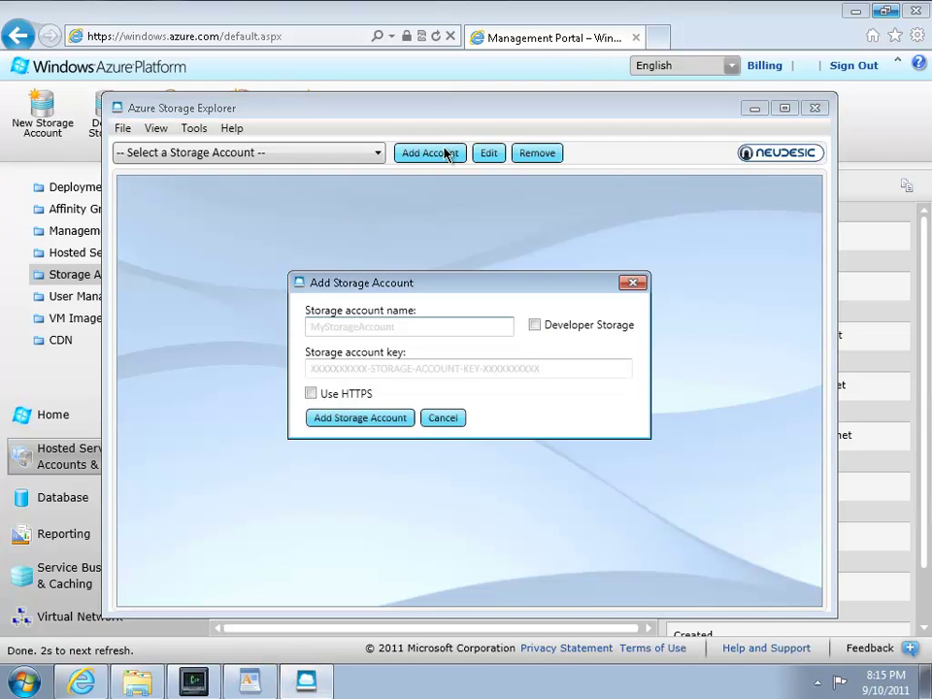
type("thedac")
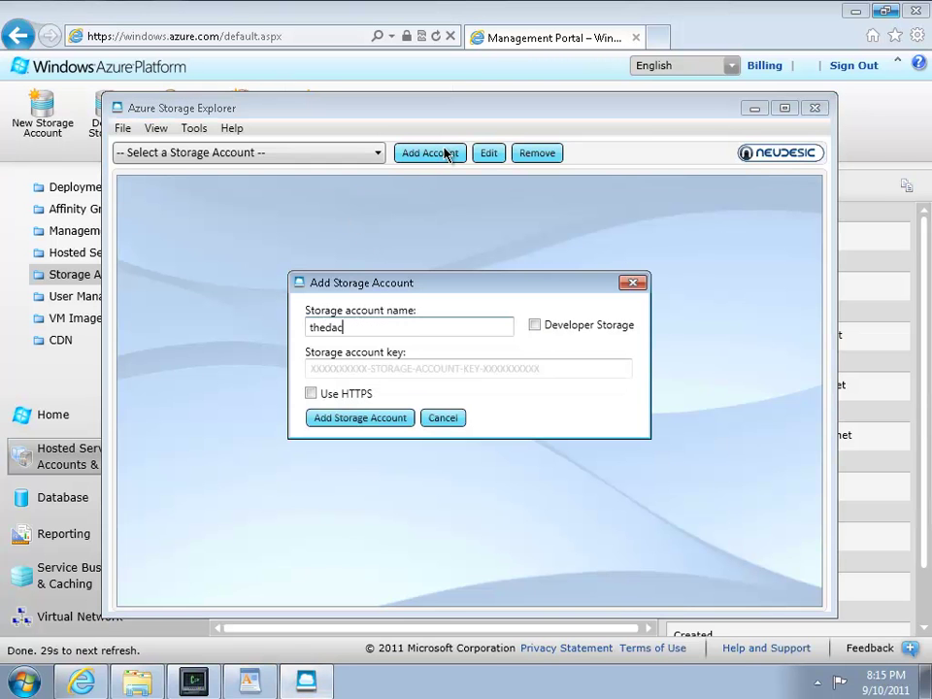
type("guy")
Step: Check the account name in the Blob URL of thedacguy in the management portal and return to Azure Storage Explorer
left_click(636, 73)
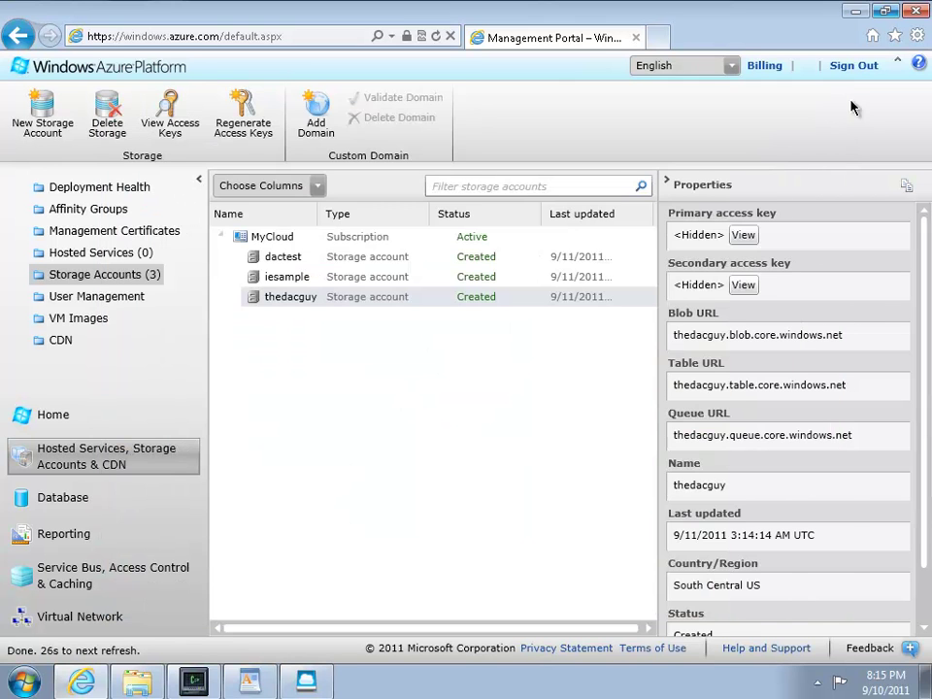
left_click_drag(726, 336, 660, 347)
left_click(306, 681)
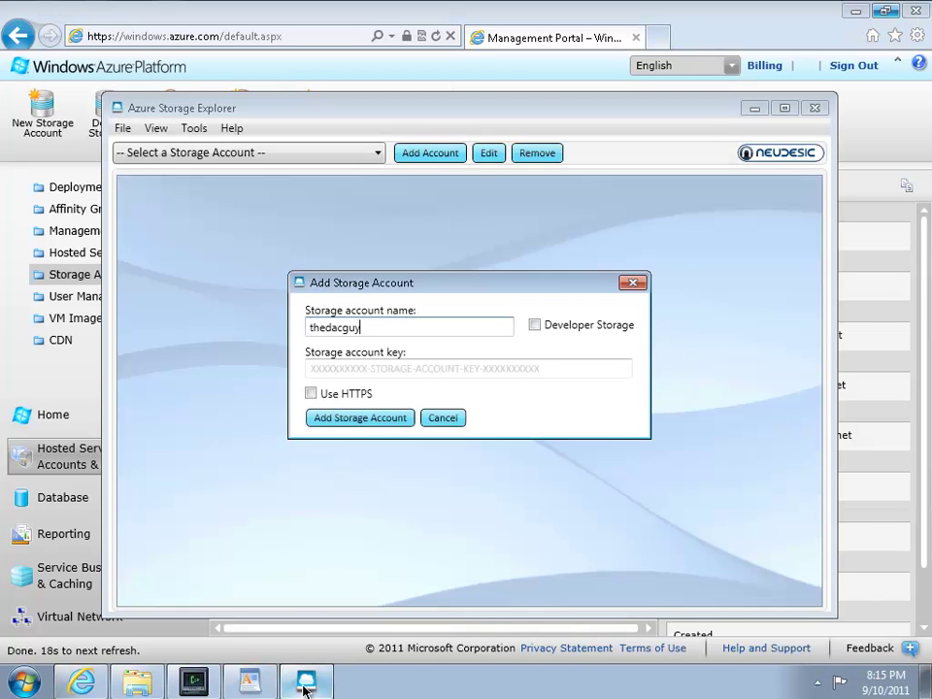
Step: Paste the storage account key, enable HTTPS and add the thedacguy storage account
left_click(416, 369)
key("ctrl+v")
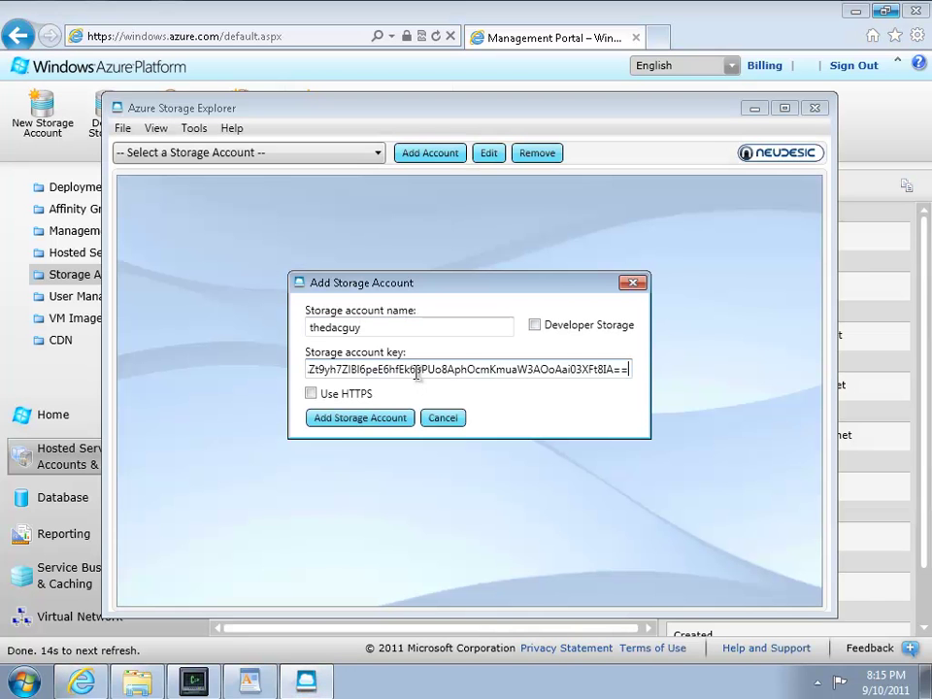
left_click(311, 394)
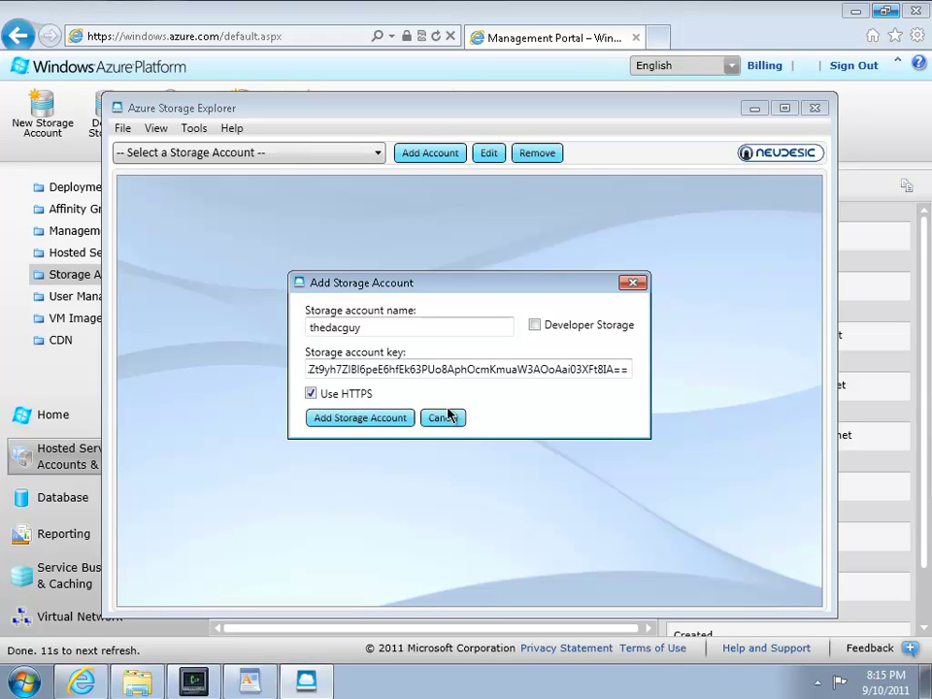
left_click(377, 418)
left_click(540, 445)
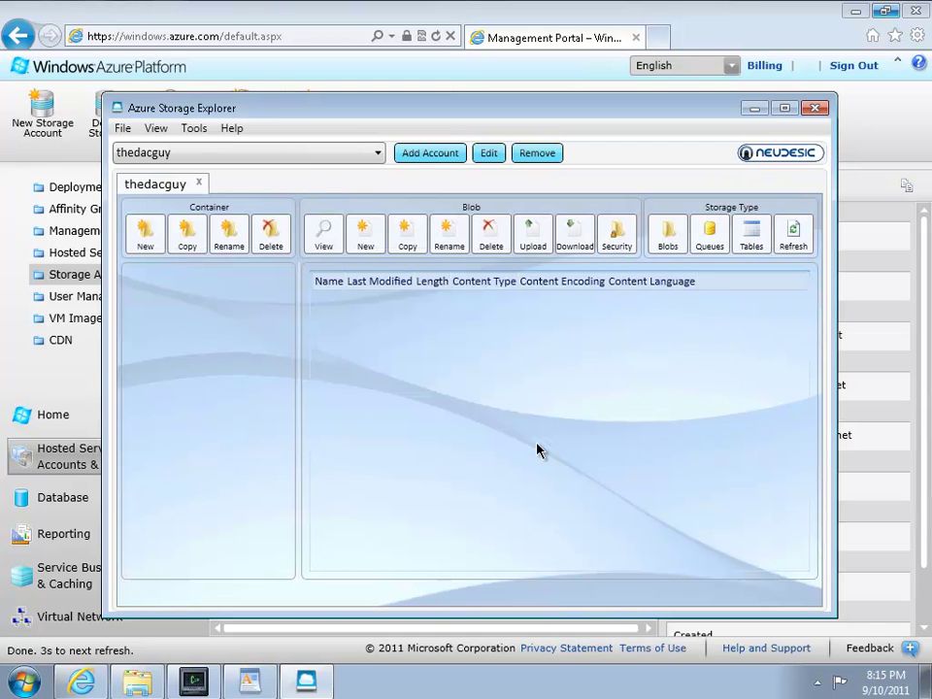
Step: Create a private container named bacpac in the thedacguy storage account
left_click(147, 243)
type("bacpac")
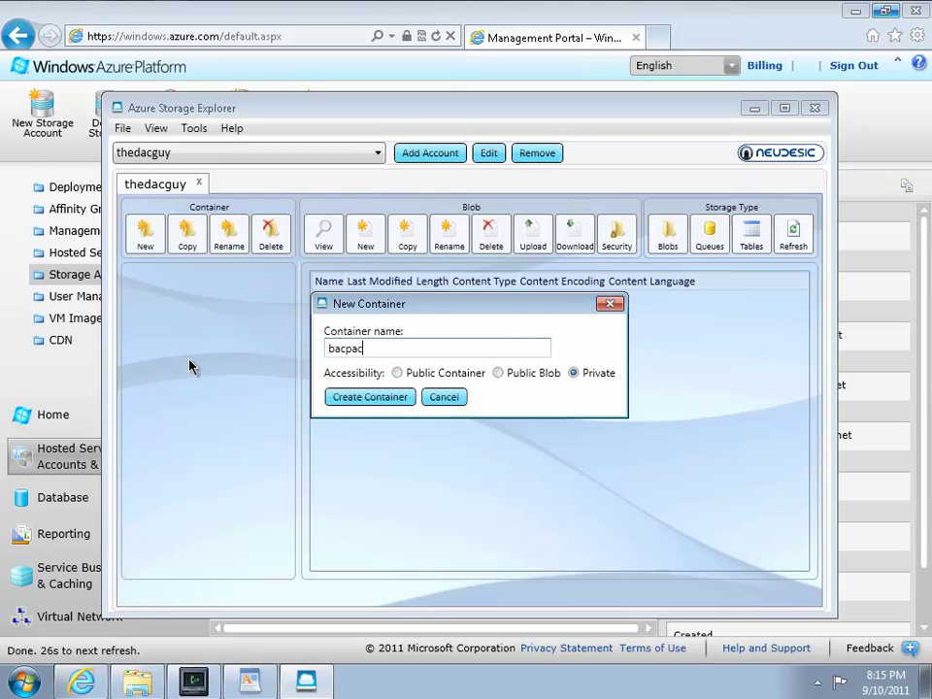
key("Return")
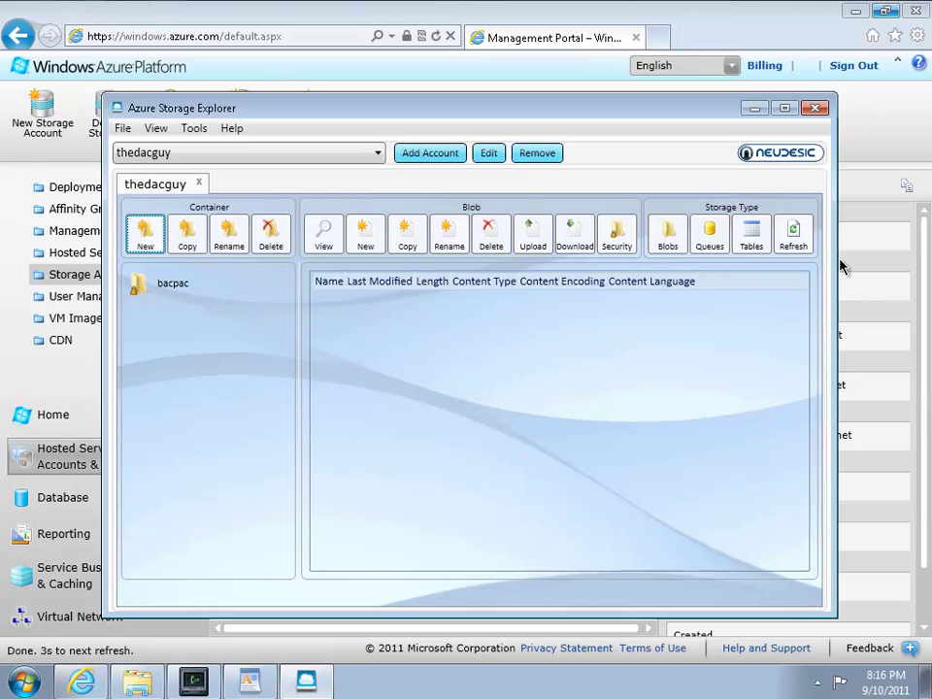
Step: Return to the management portal's database section and start an export of the AdventureWorksAzureSample database on server kla19gwnrf
left_click(760, 25)
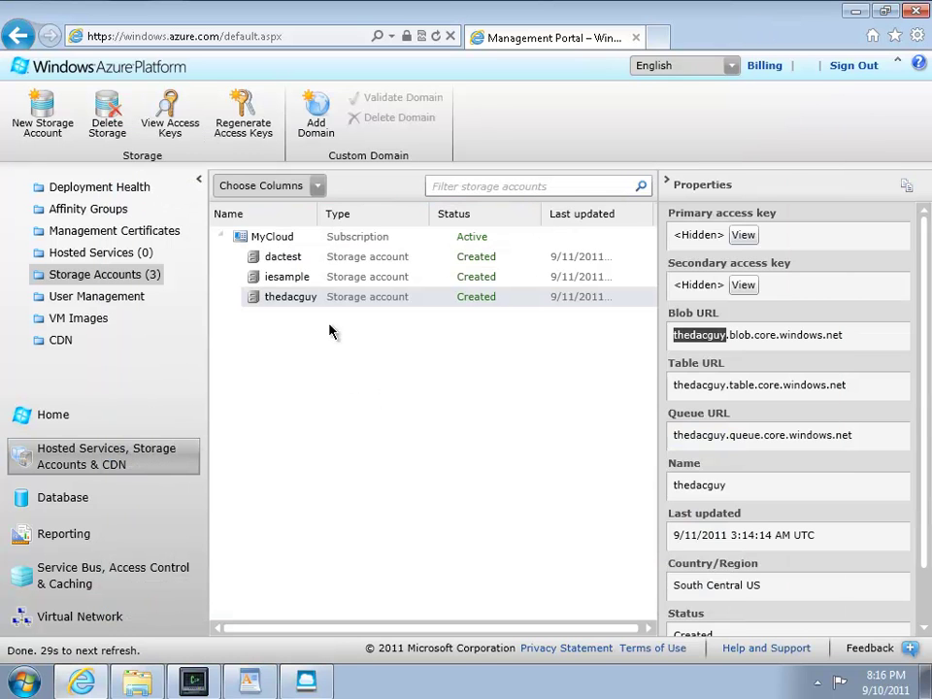
left_click(110, 512)
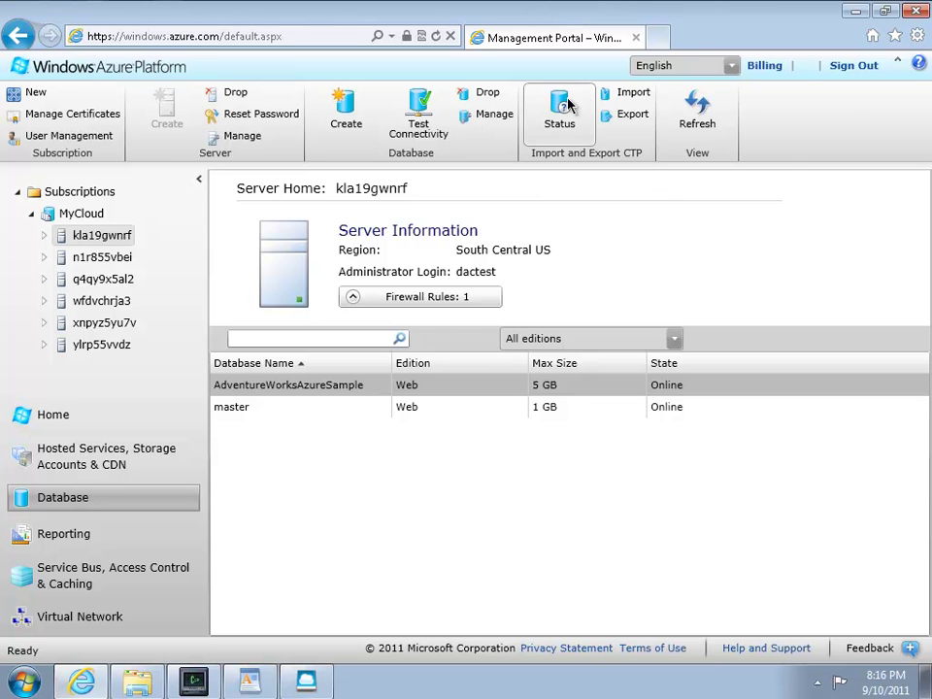
left_click(626, 117)
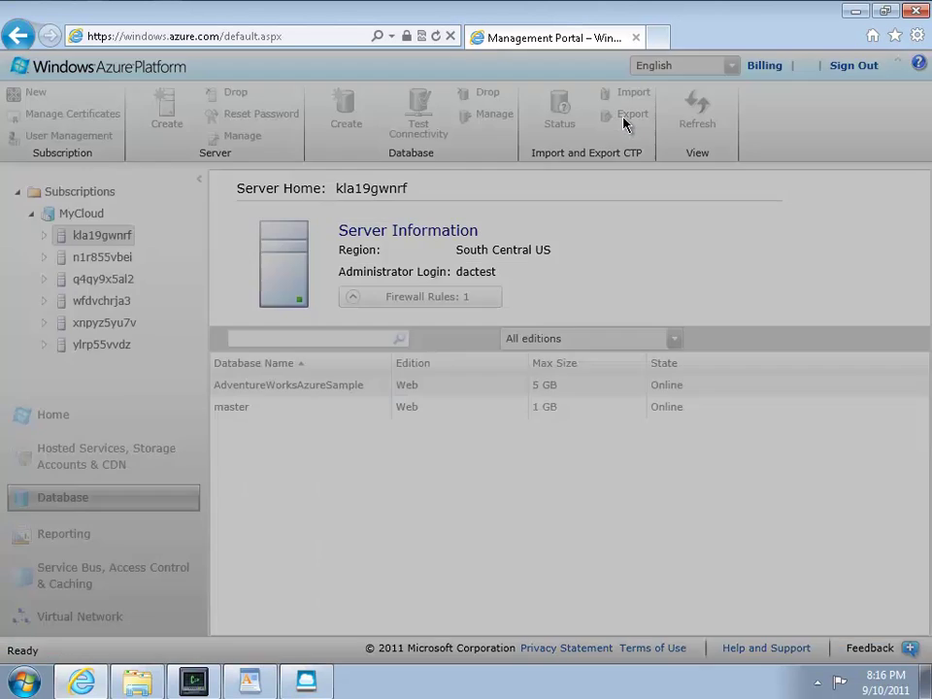
Step: Enter the login dactest and its password in the export settings, and paste the target storage account's access key
type("dactest")
key("Tab")
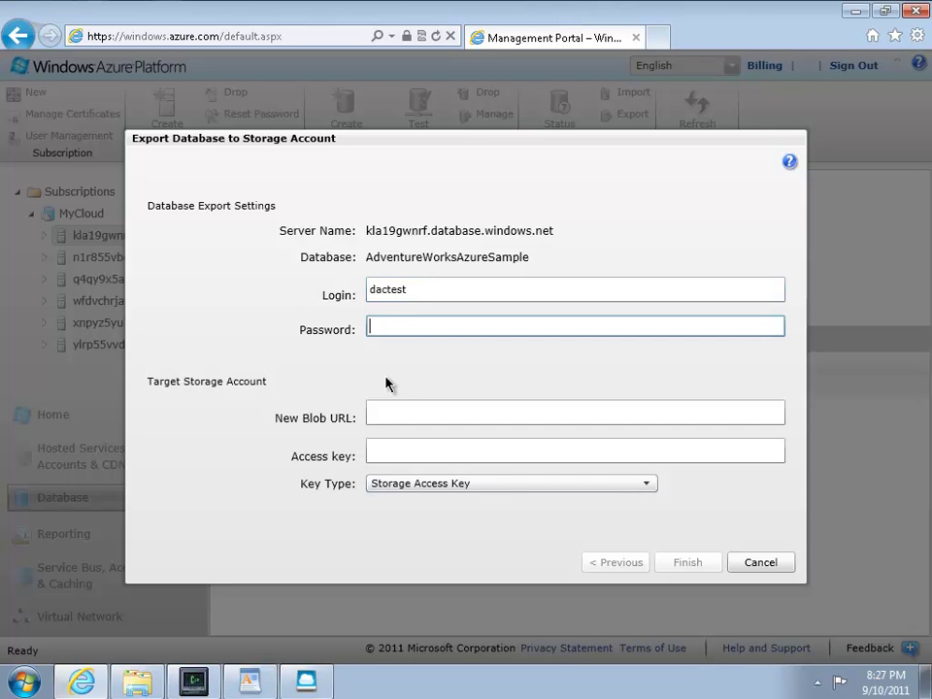
type("•••••••••")
key("Tab")
key("Tab")
key("shift+Tab")
key("shift+Tab")
key("Tab")
key("Tab")
key("ctrl+v")
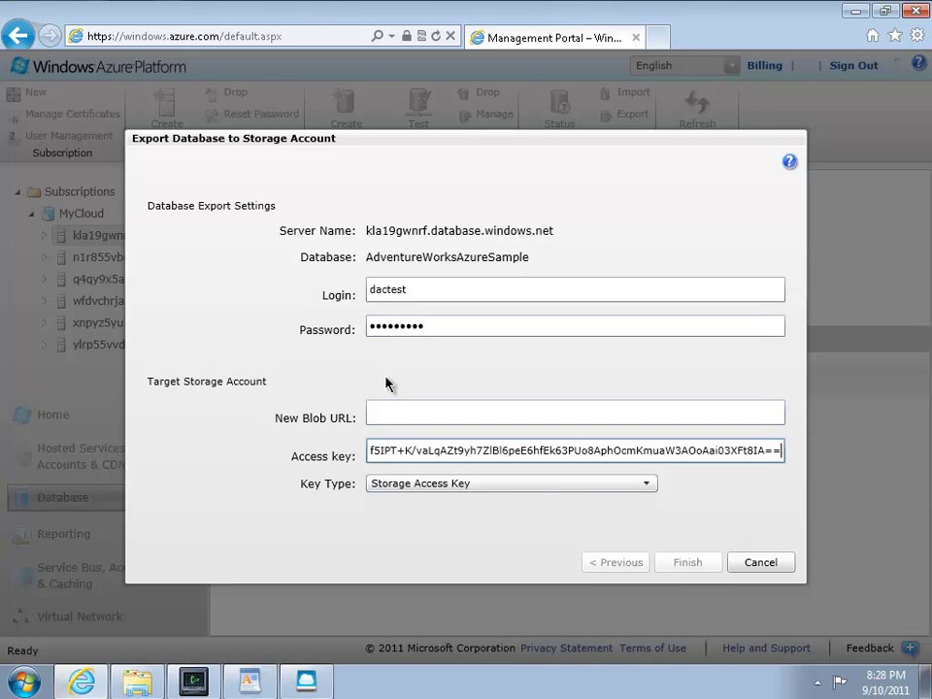
key("shift+Tab")
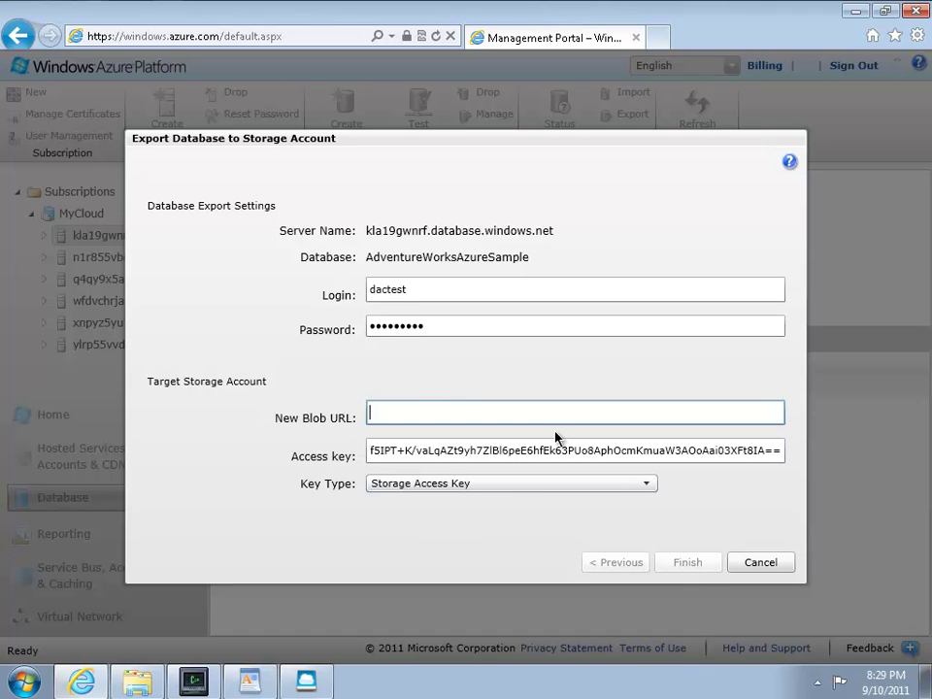
type("https://thedacguy.blob.core.windows.net/")
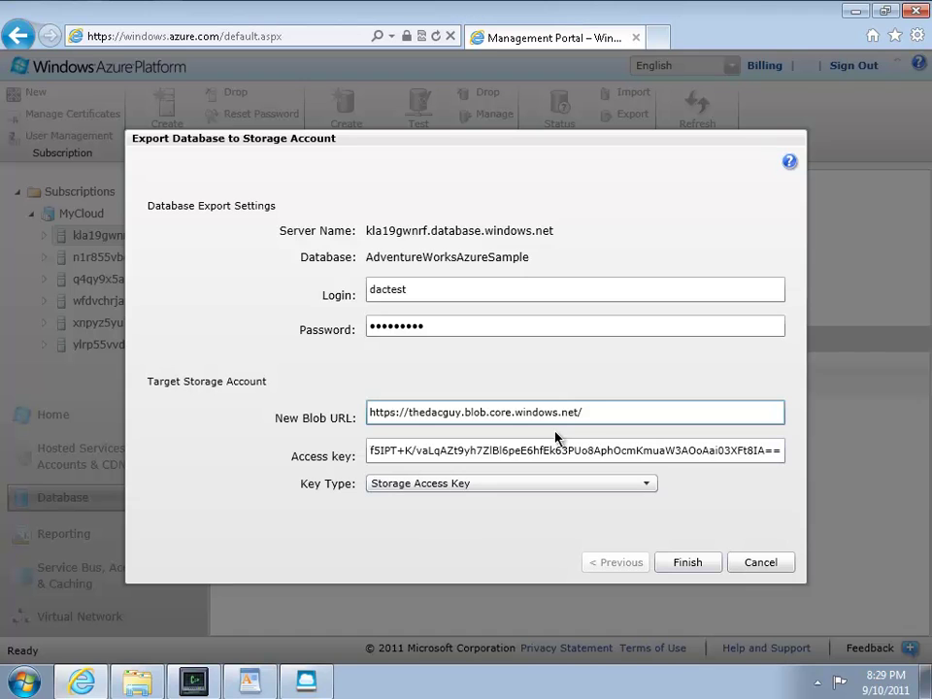
type("bacpac/AdventureWorksAzureServiceExport.bacpac")
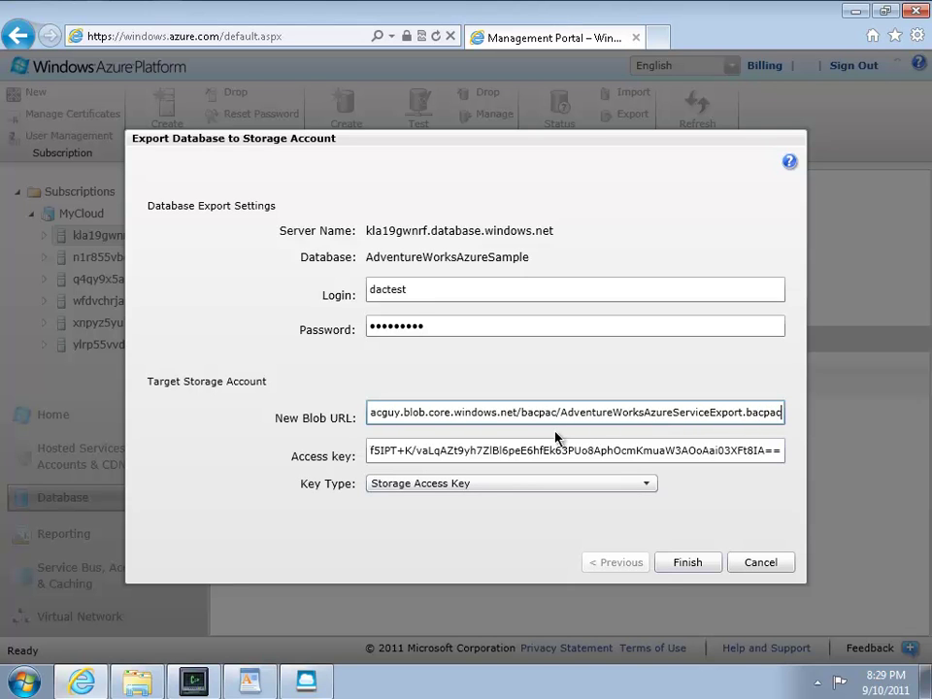
left_click(686, 563)
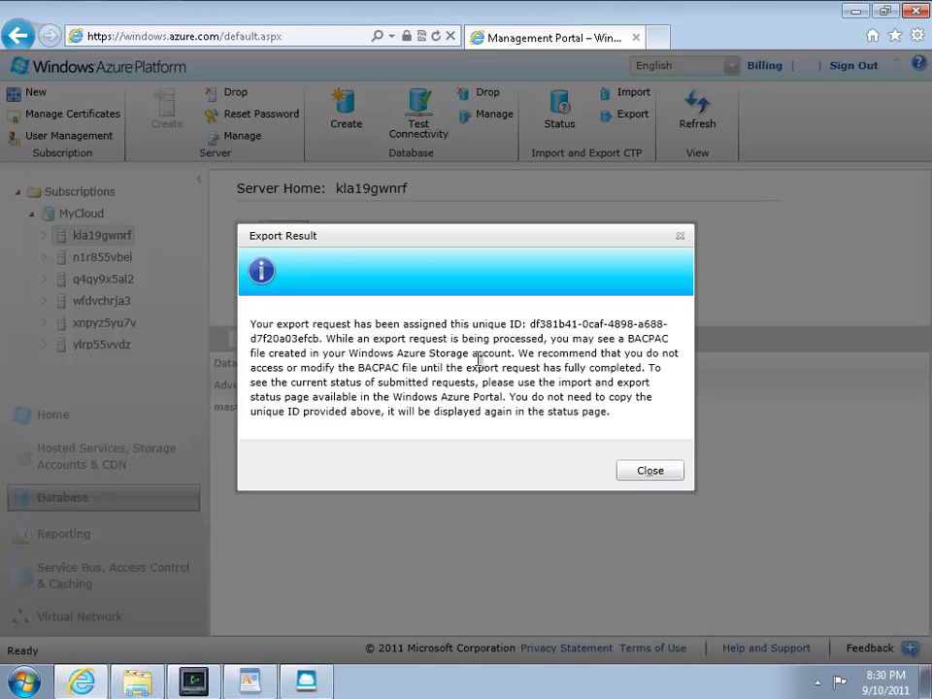
left_click(677, 470)
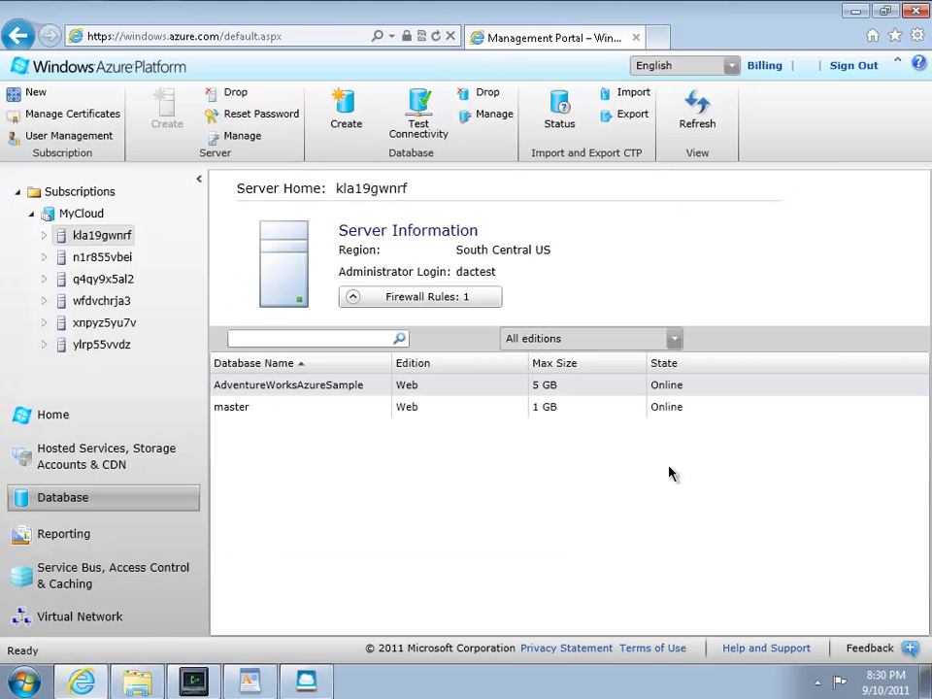
Step: Switch to Azure Storage Explorer, refresh the bacpac container and examine the AdventureWorksAzureServiceExport.bacpac blob's details
left_click(306, 681)
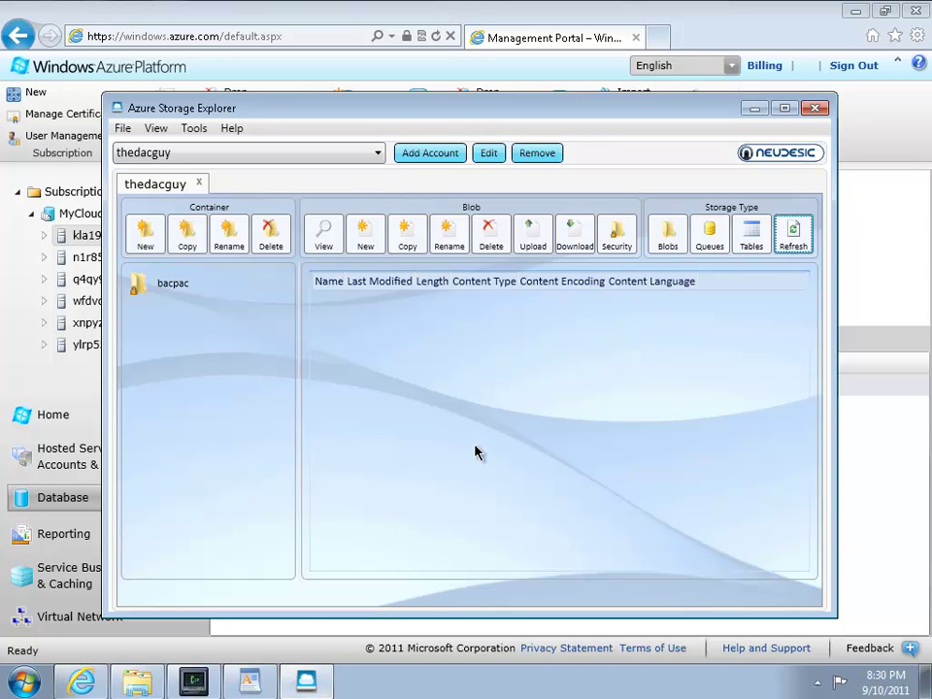
left_click(808, 239)
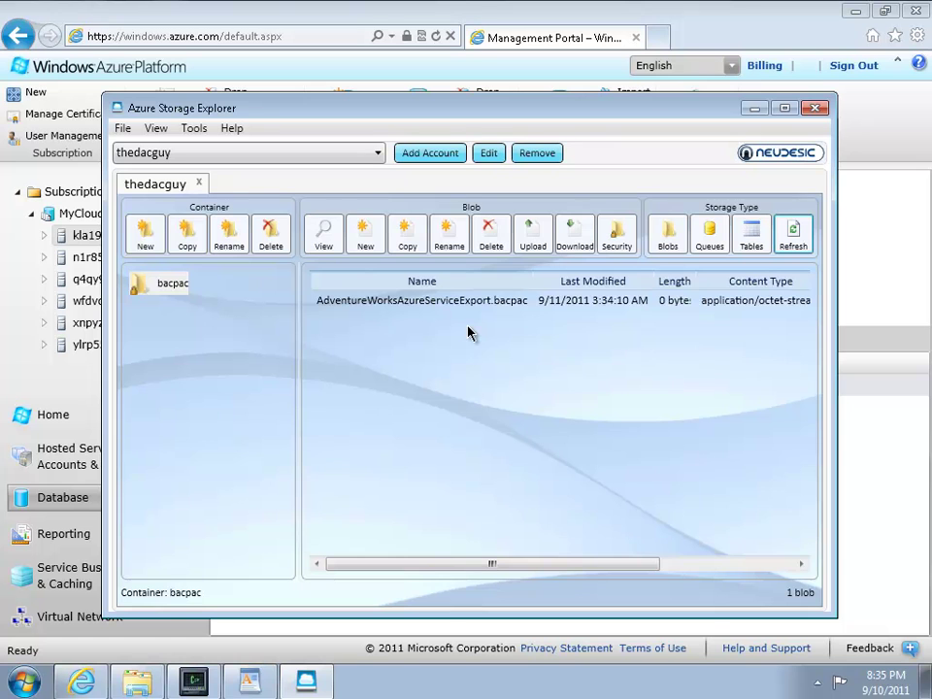
left_click(792, 240)
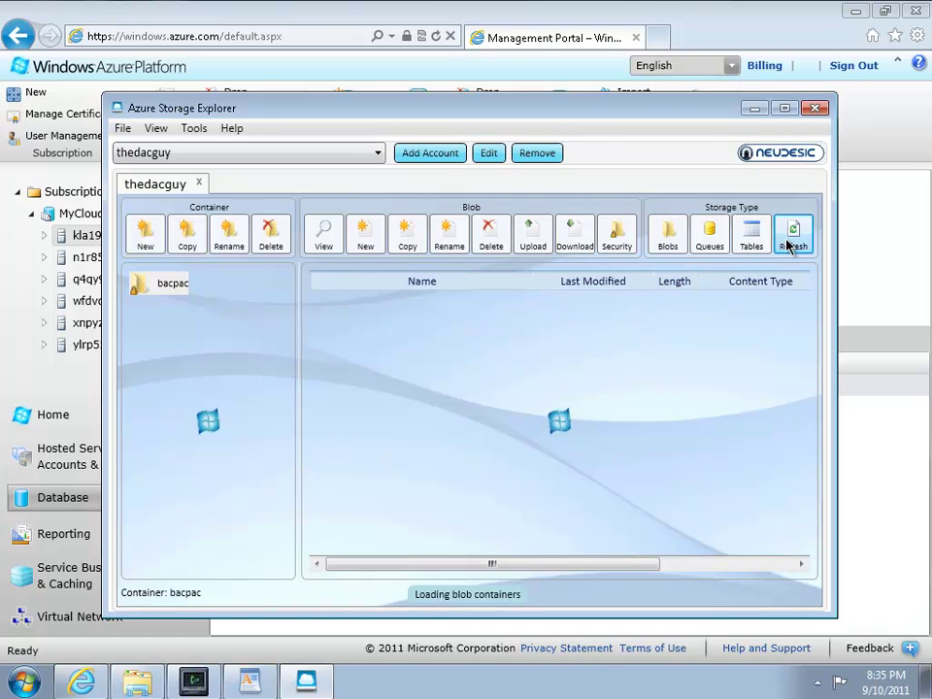
left_click(537, 302)
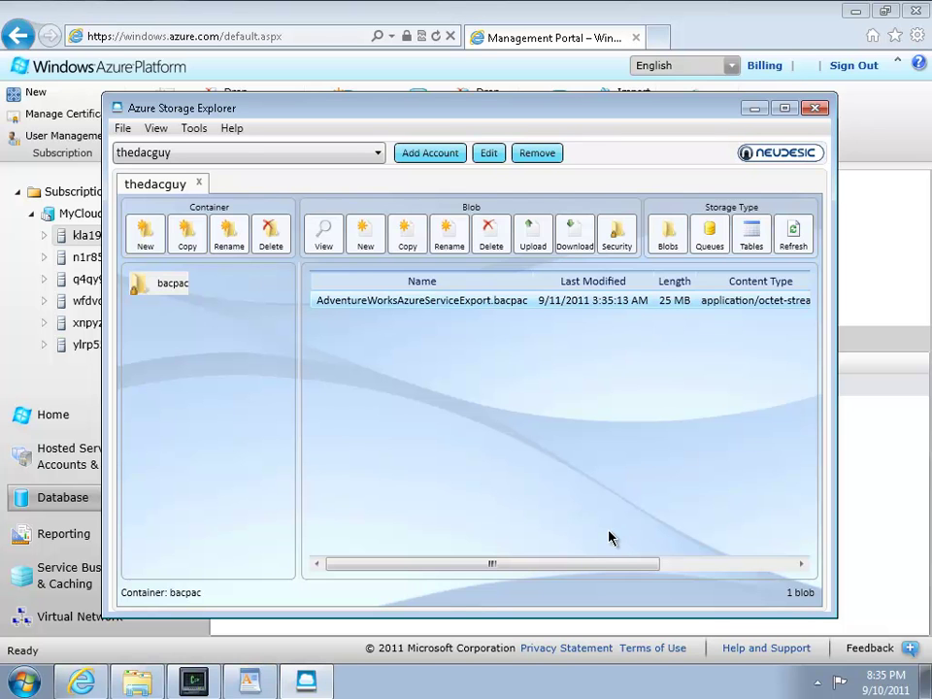
left_click_drag(622, 566, 449, 563)
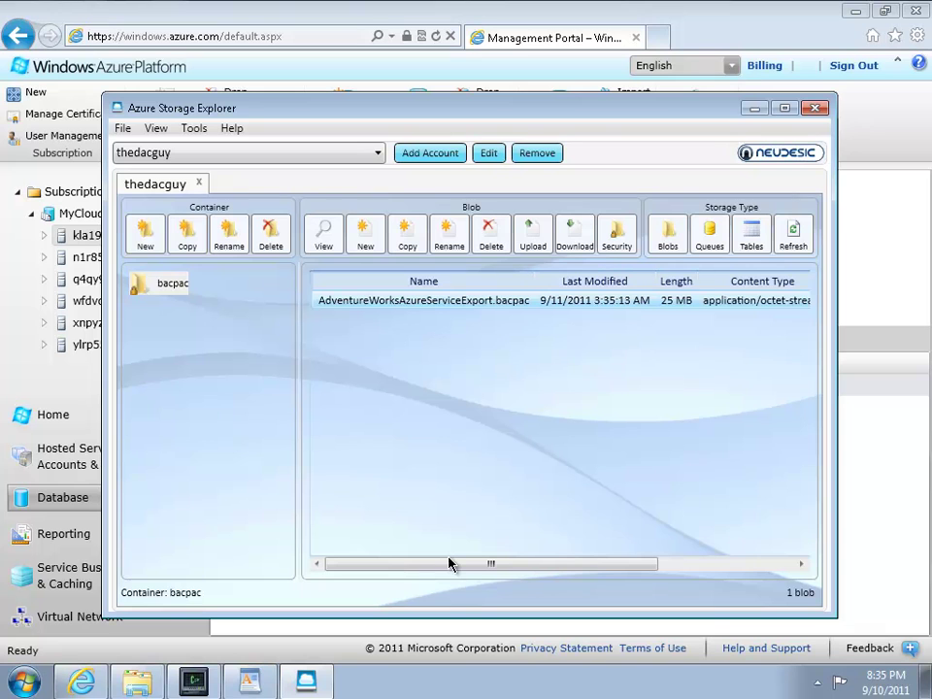